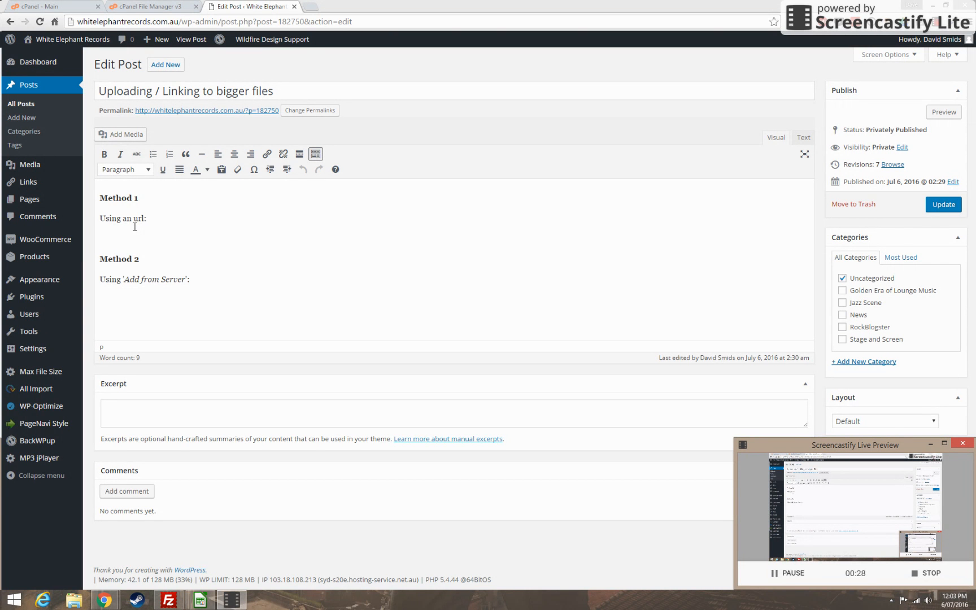
{"action": "left_click", "coordinate": [102, 237]}
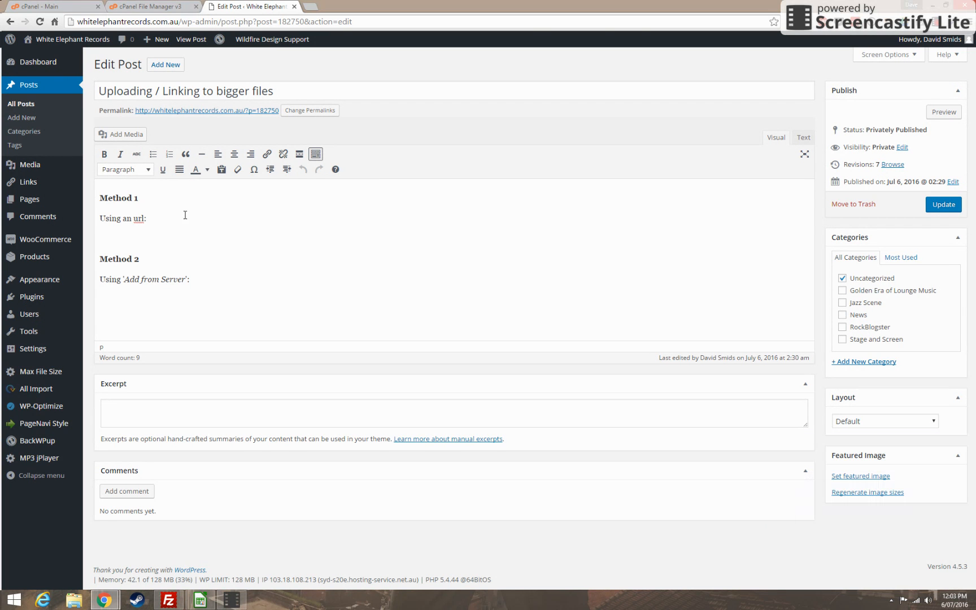
{"action": "left_click", "coordinate": [137, 139]}
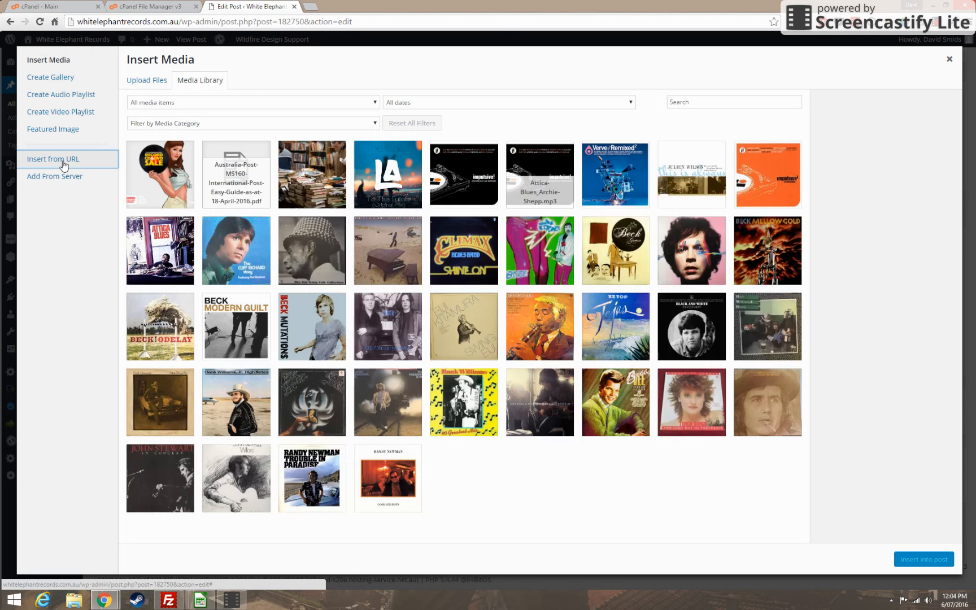
{"action": "left_click", "coordinate": [64, 164]}
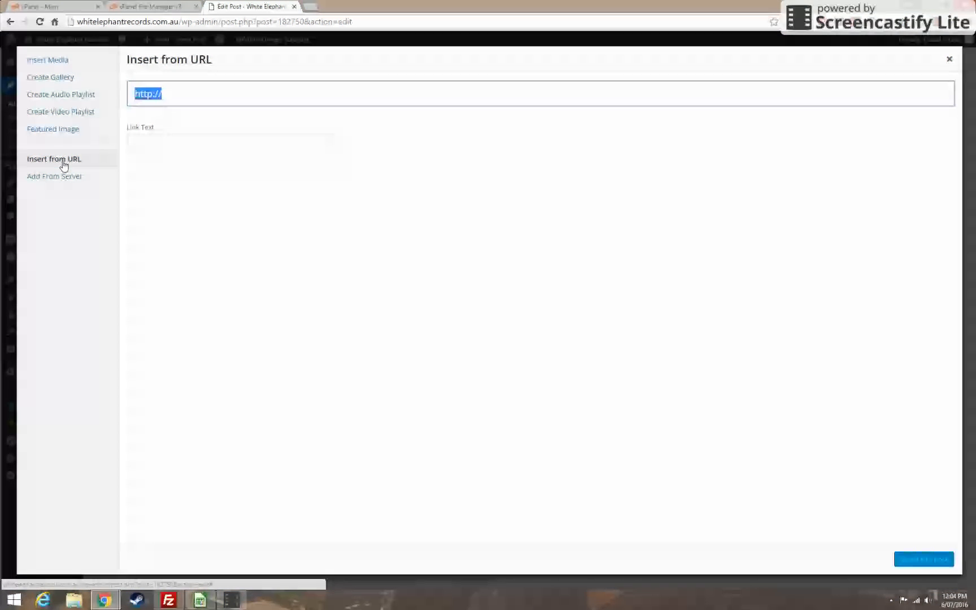
{"action": "left_click", "coordinate": [195, 95]}
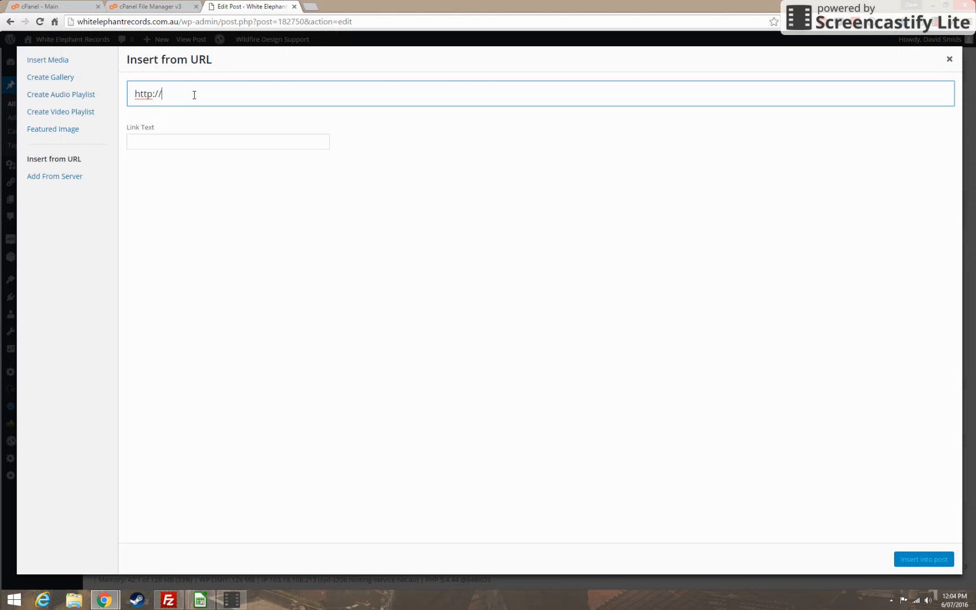
{"action": "type", "text": "white"}
{"action": "type", "text": "lep"}
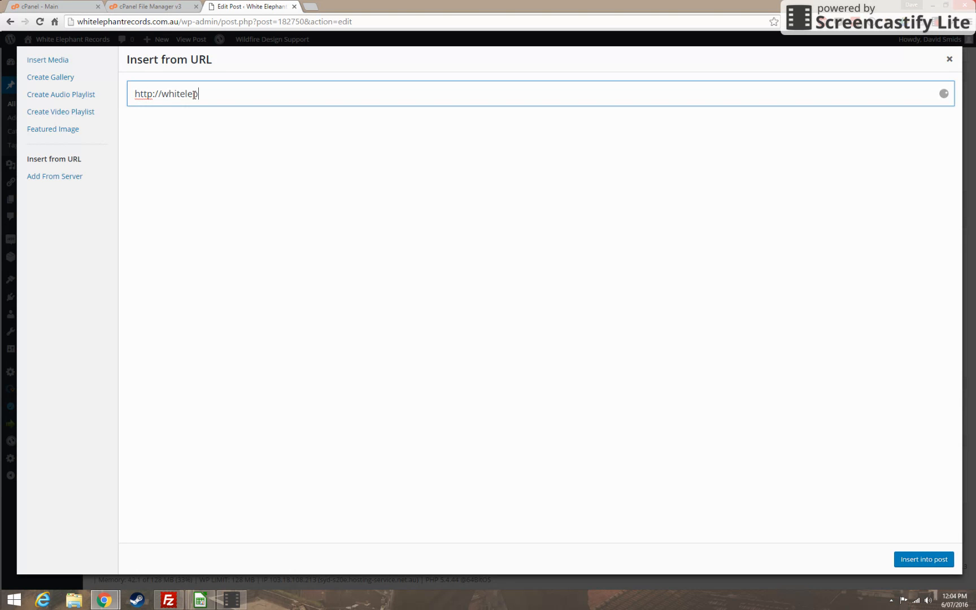
{"action": "type", "text": "hantrecords.com.au"}
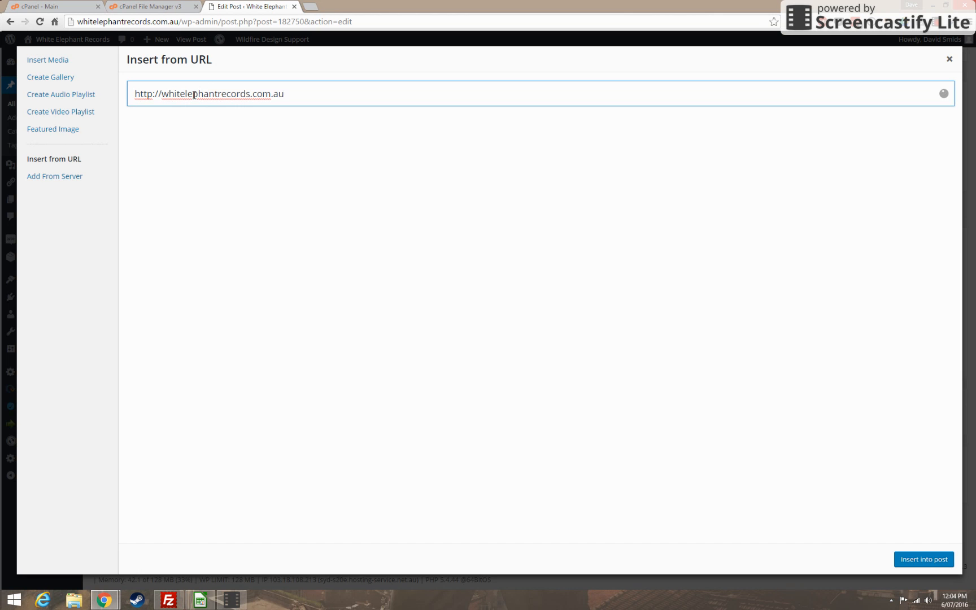
{"action": "type", "text": "/wp-content/audio/Fl"}
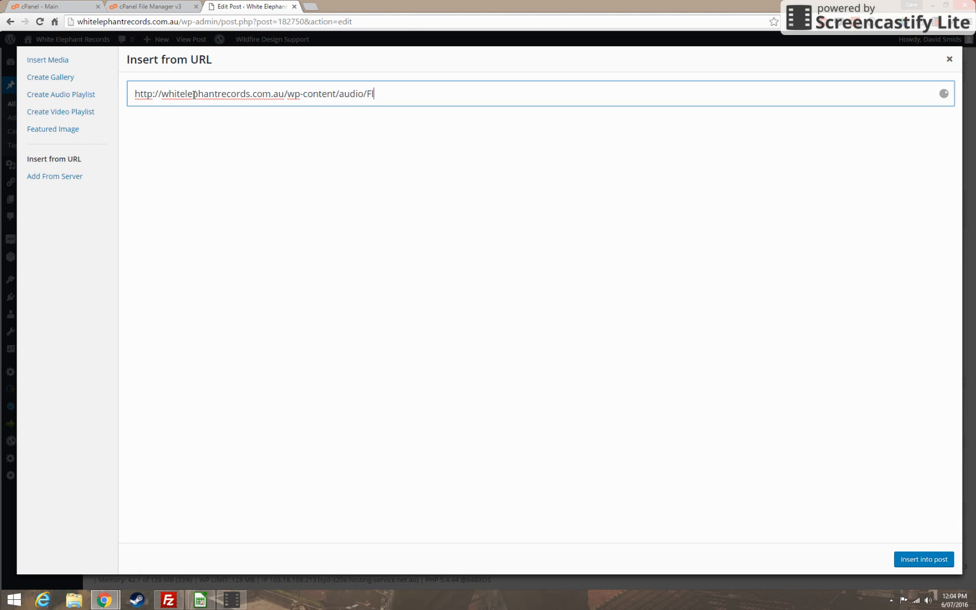
{"action": "type", "text": "exxus - Savior.mp3"}
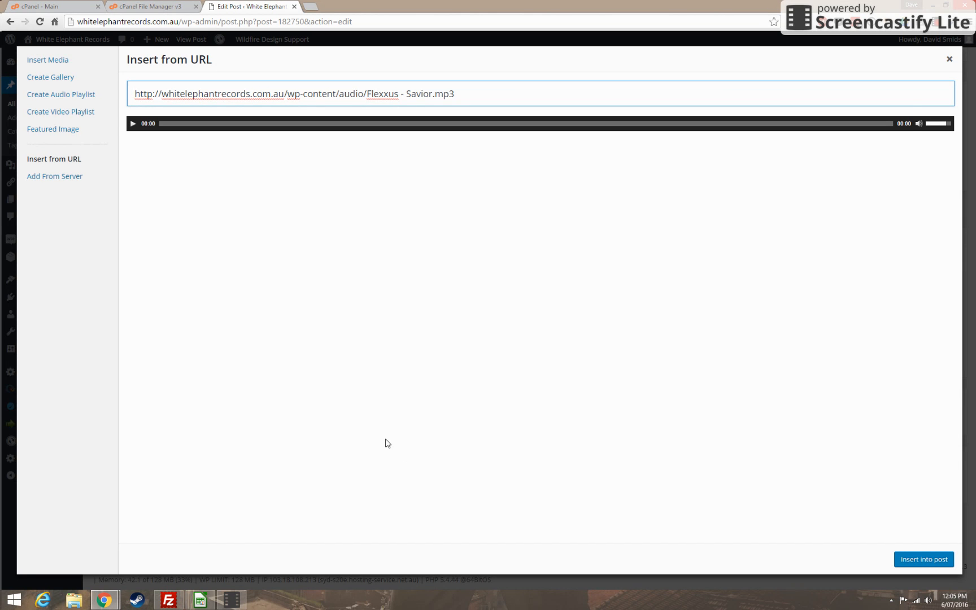
{"action": "left_click", "coordinate": [923, 559]}
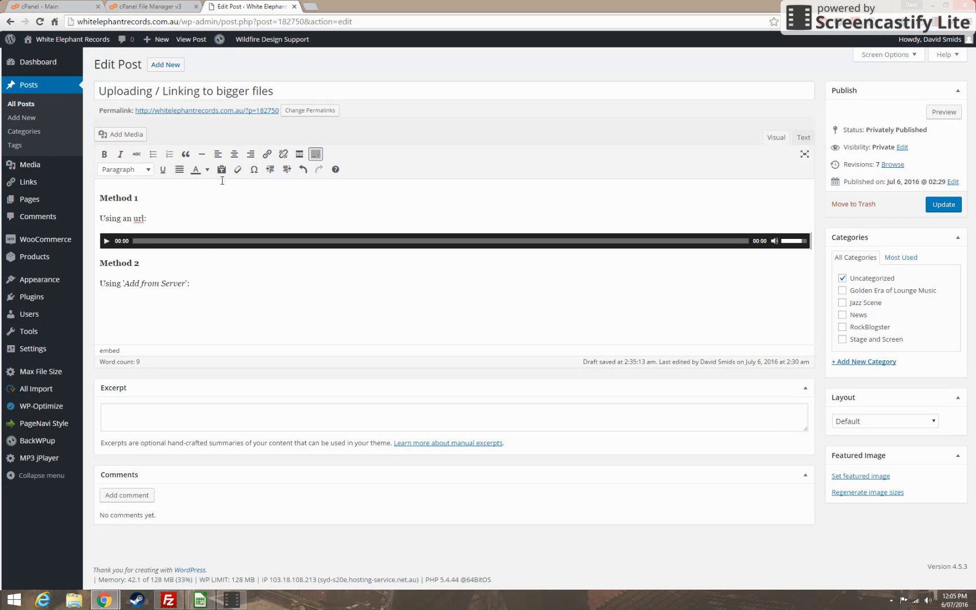
Switch to cPanel File Manager and browse public_html/wp-content/uploads down into a subfolder of the 2016 folder
{"action": "left_click", "coordinate": [159, 8]}
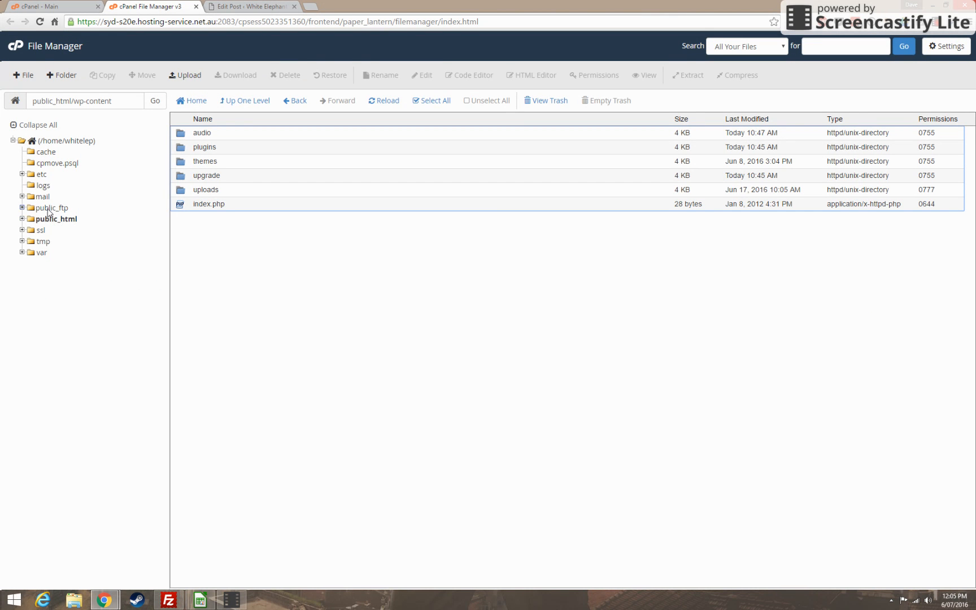
{"action": "left_click_drag", "start_coordinate": [82, 47], "coordinate": [28, 46]}
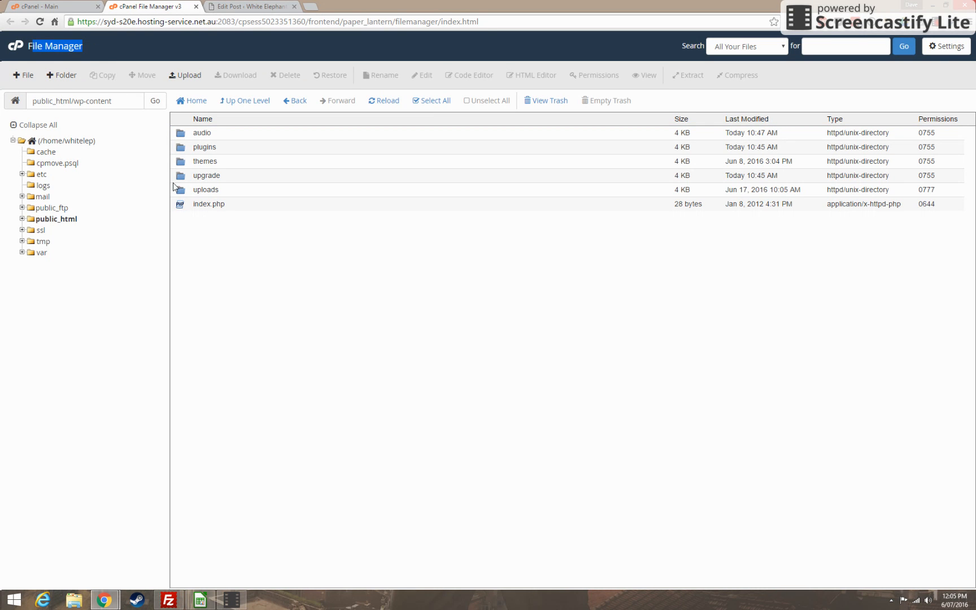
{"action": "left_click", "coordinate": [21, 220]}
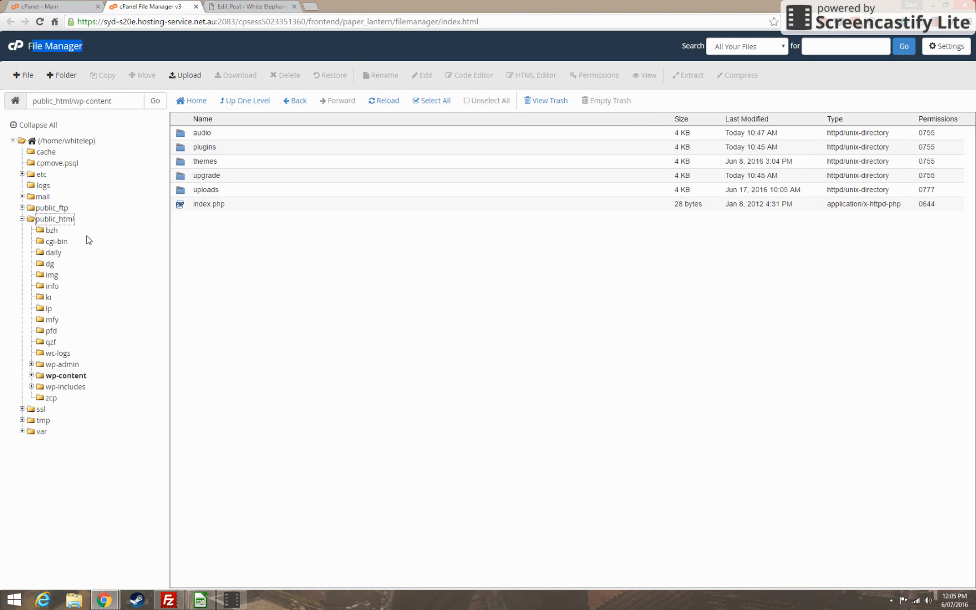
{"action": "left_click", "coordinate": [80, 377]}
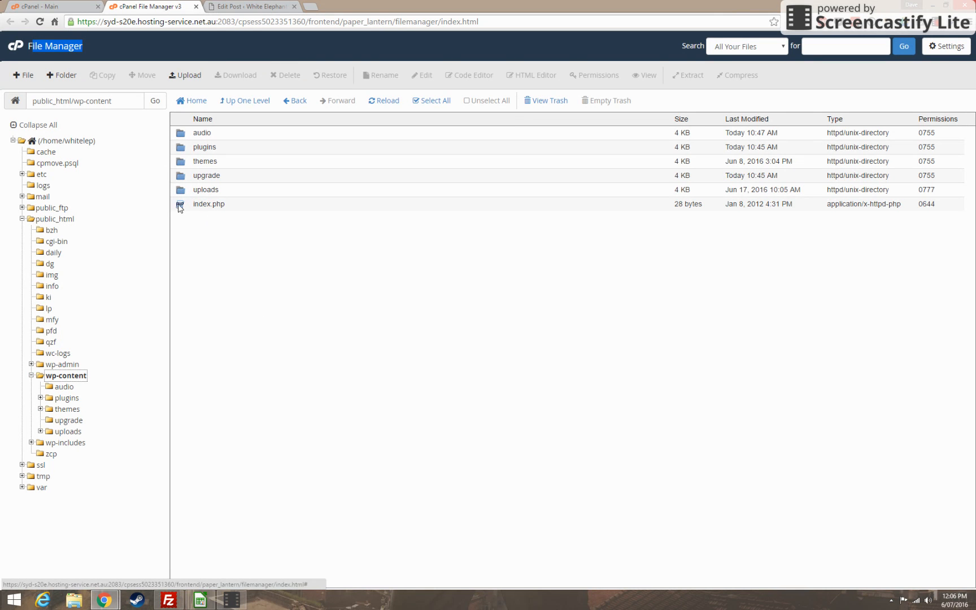
{"action": "double_click", "coordinate": [181, 192]}
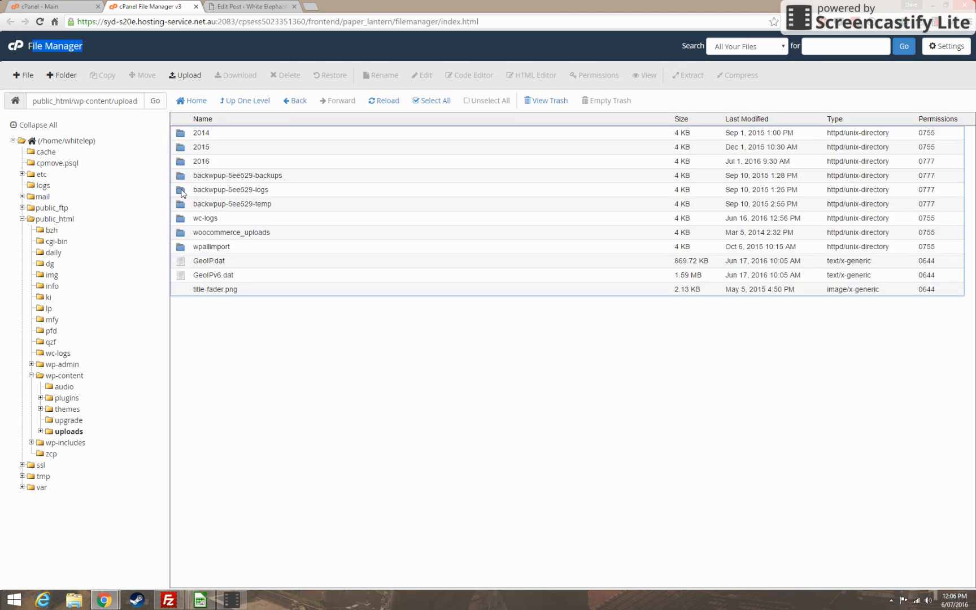
{"action": "double_click", "coordinate": [182, 162]}
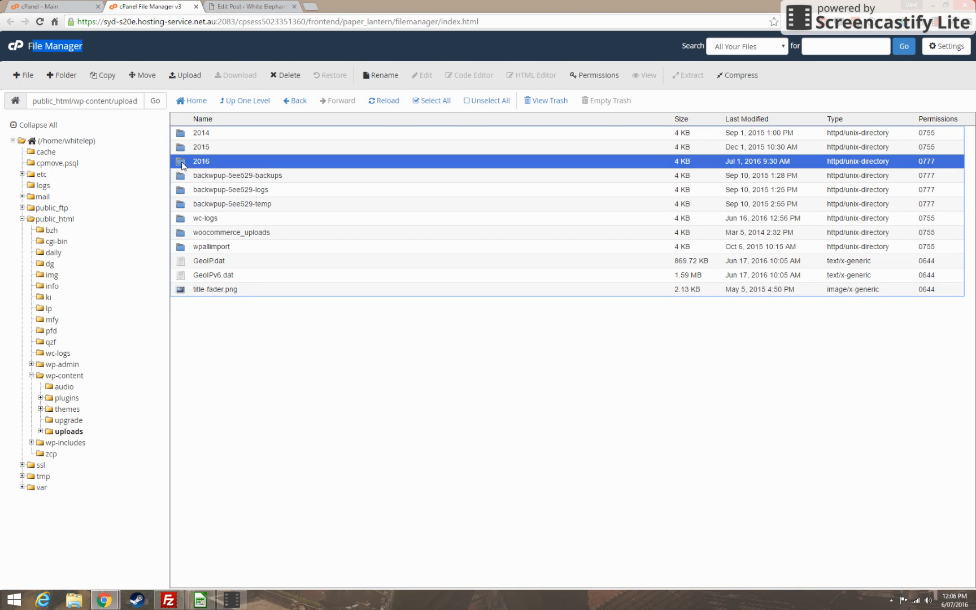
{"action": "double_click", "coordinate": [182, 219]}
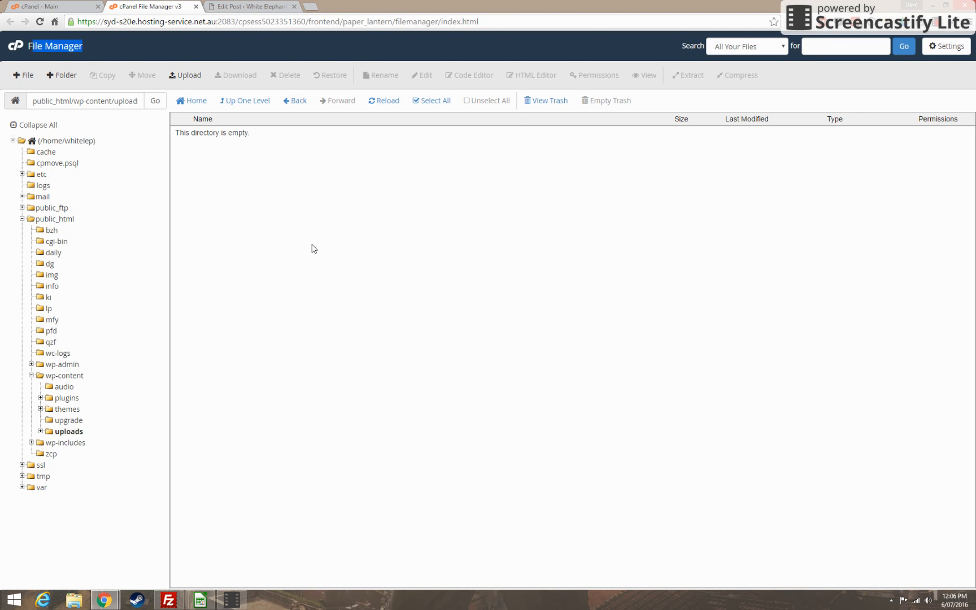
Return to the WordPress post, place the cursor below the Method 2 text, and show the Content Folder in Add From Server
{"action": "left_click", "coordinate": [236, 8]}
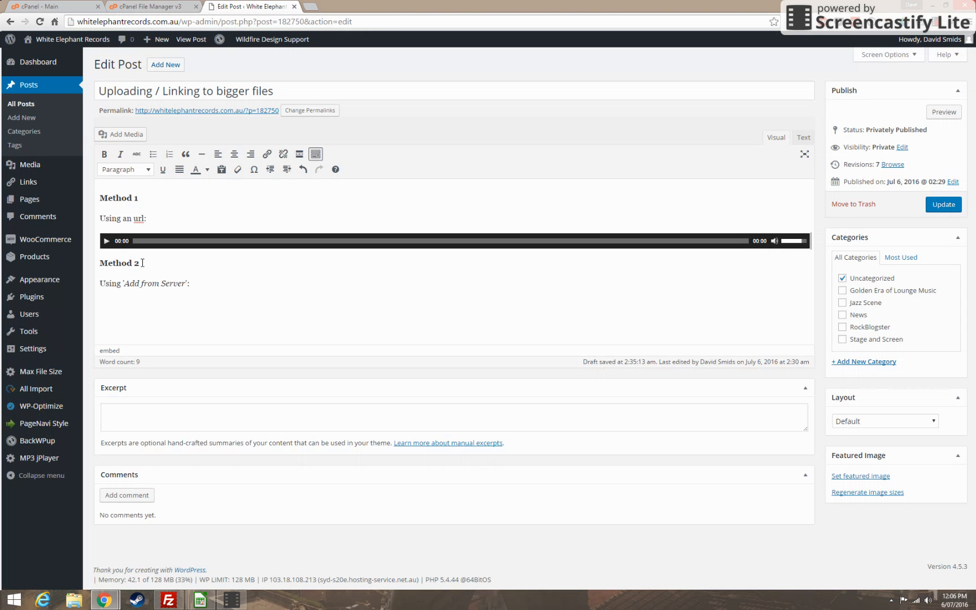
{"action": "left_click", "coordinate": [148, 302]}
{"action": "left_click", "coordinate": [126, 135]}
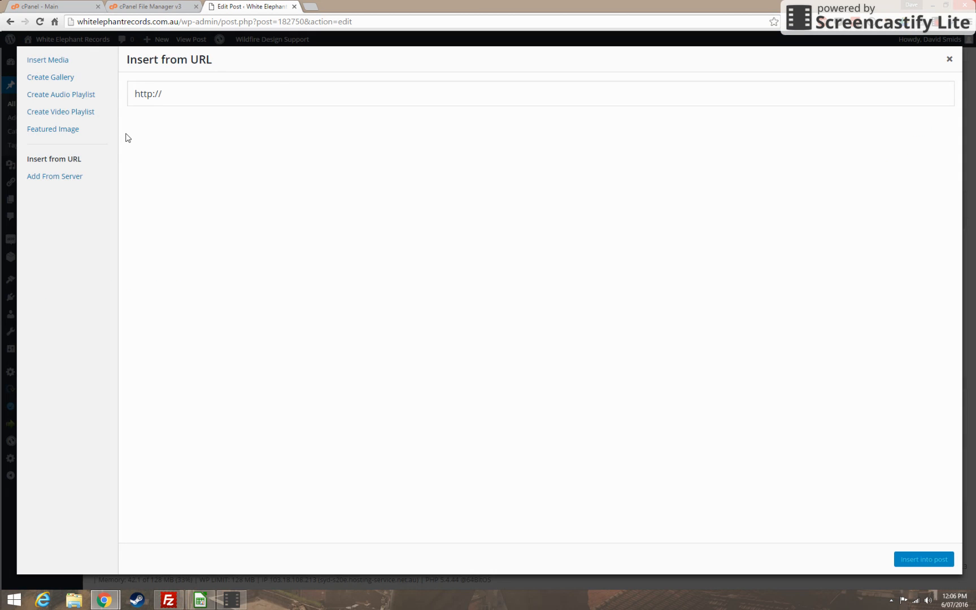
{"action": "left_click", "coordinate": [68, 180]}
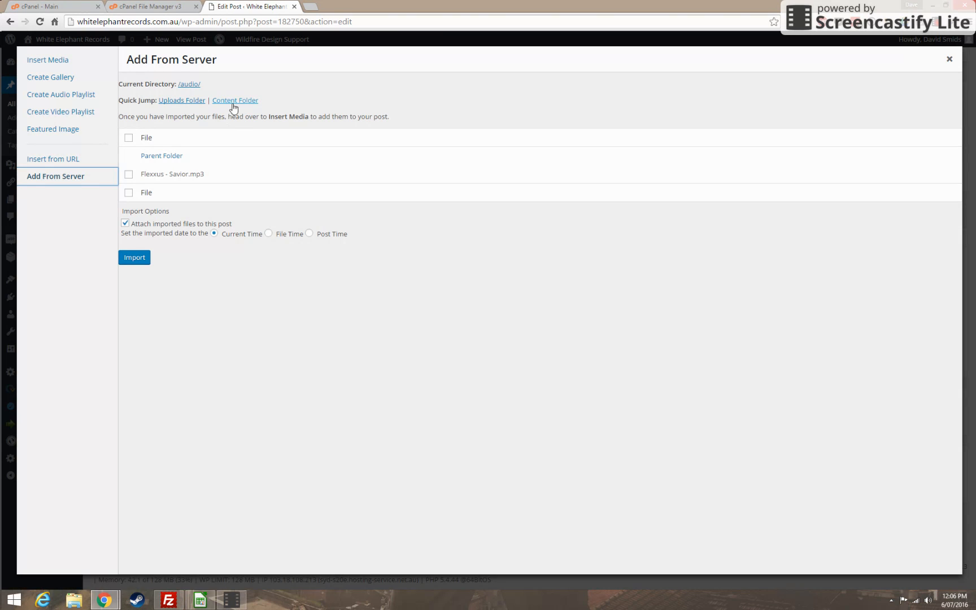
{"action": "left_click", "coordinate": [237, 101]}
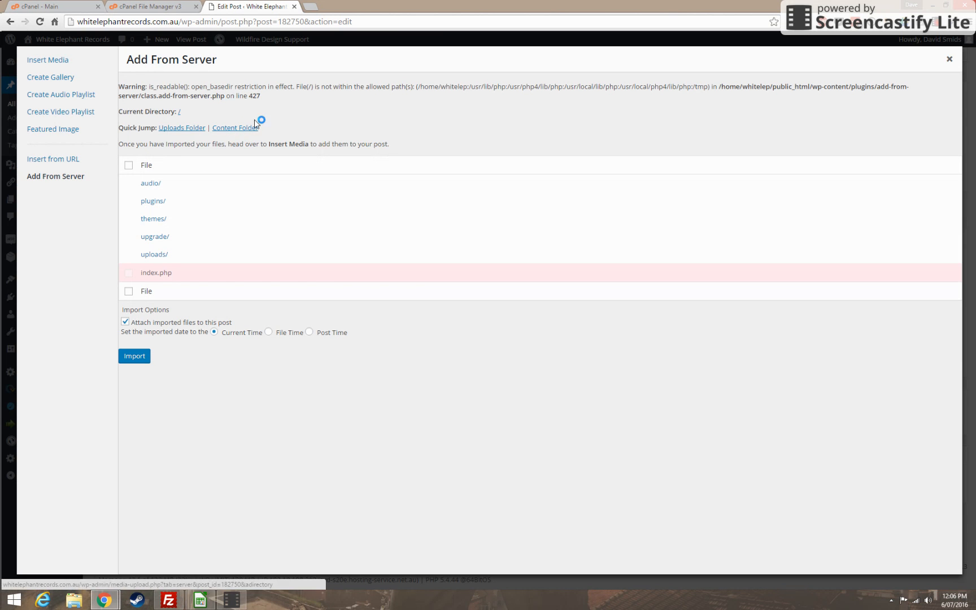
{"action": "left_click", "coordinate": [237, 130]}
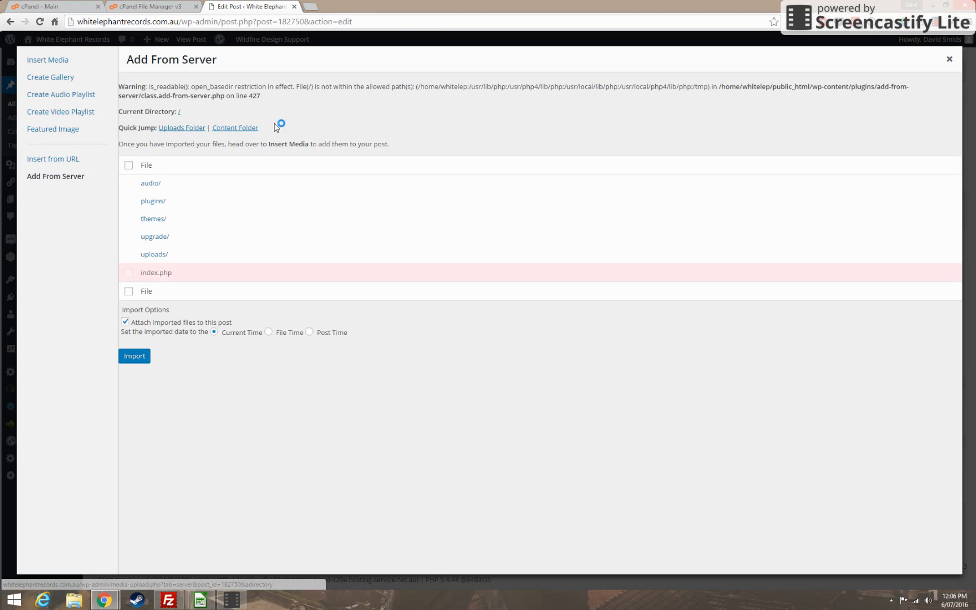
Check the wp-content folder's contents in cPanel File Manager against the Add From Server listing in the WordPress post
{"action": "left_click", "coordinate": [164, 7]}
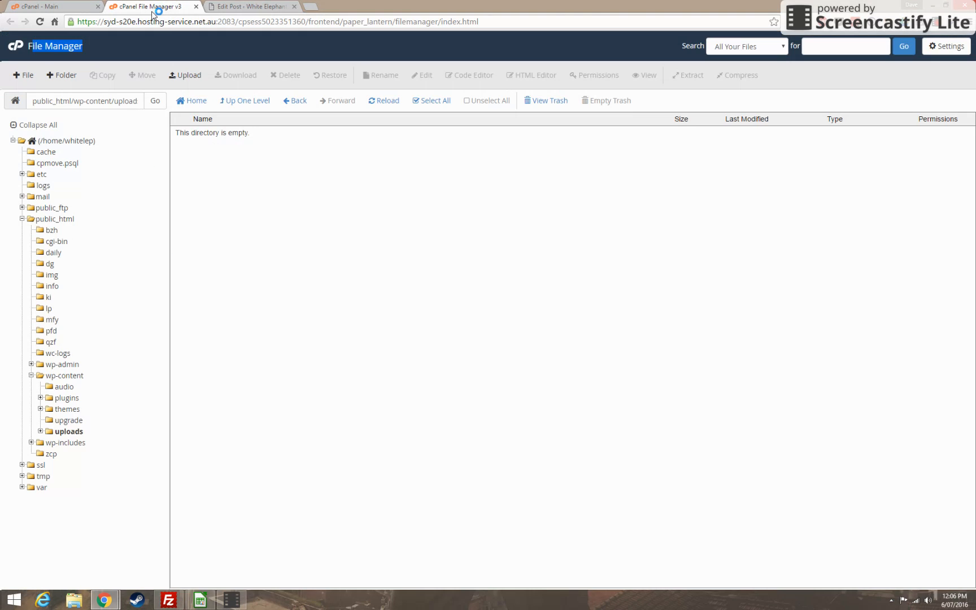
{"action": "left_click", "coordinate": [69, 376]}
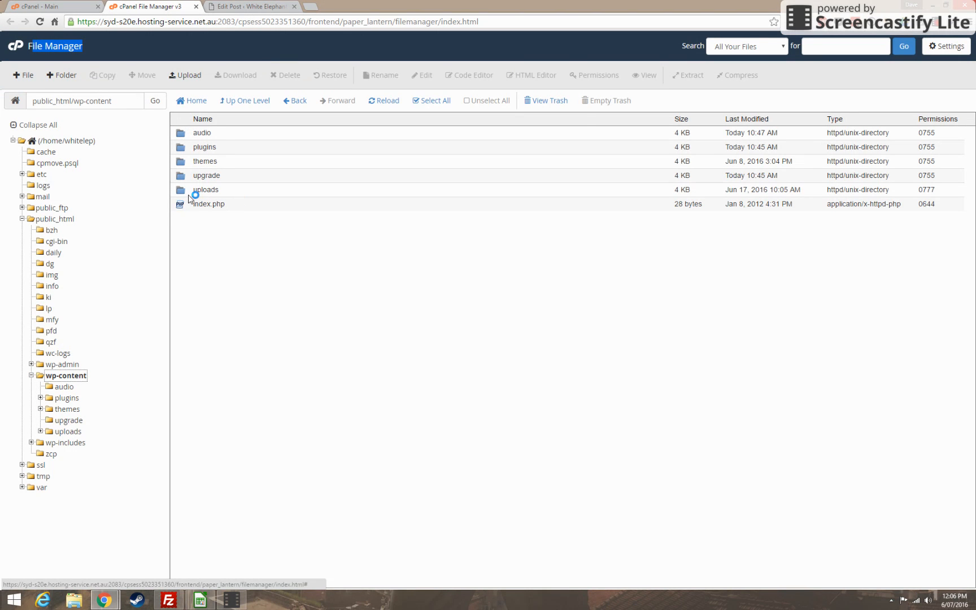
{"action": "left_click", "coordinate": [244, 9]}
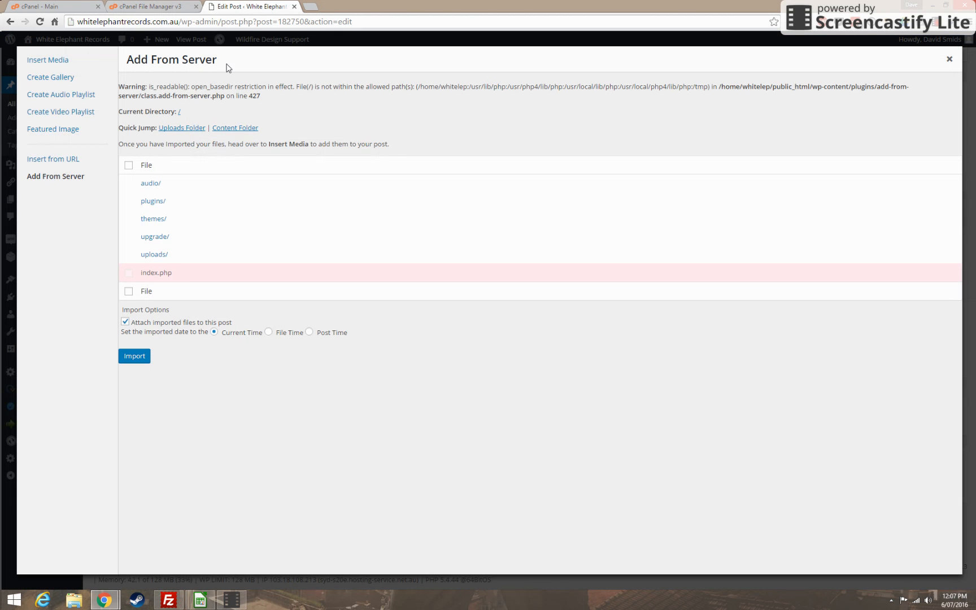
Import Flexxus - Savior.mp3 from the audio folder on the server into the media library and close the media dialog
{"action": "left_click", "coordinate": [148, 188]}
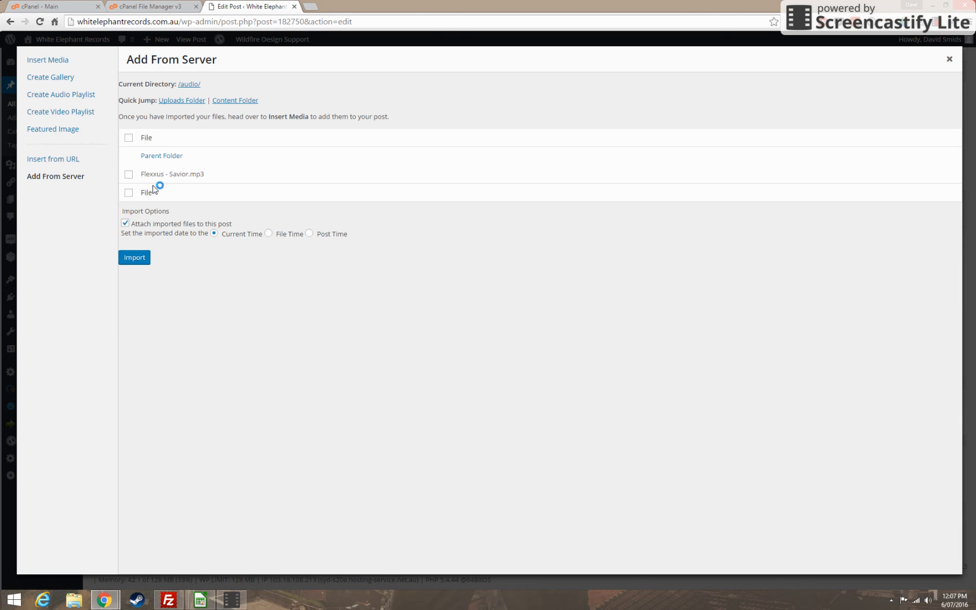
{"action": "left_click", "coordinate": [128, 174]}
{"action": "left_click", "coordinate": [144, 263]}
{"action": "left_click", "coordinate": [134, 258]}
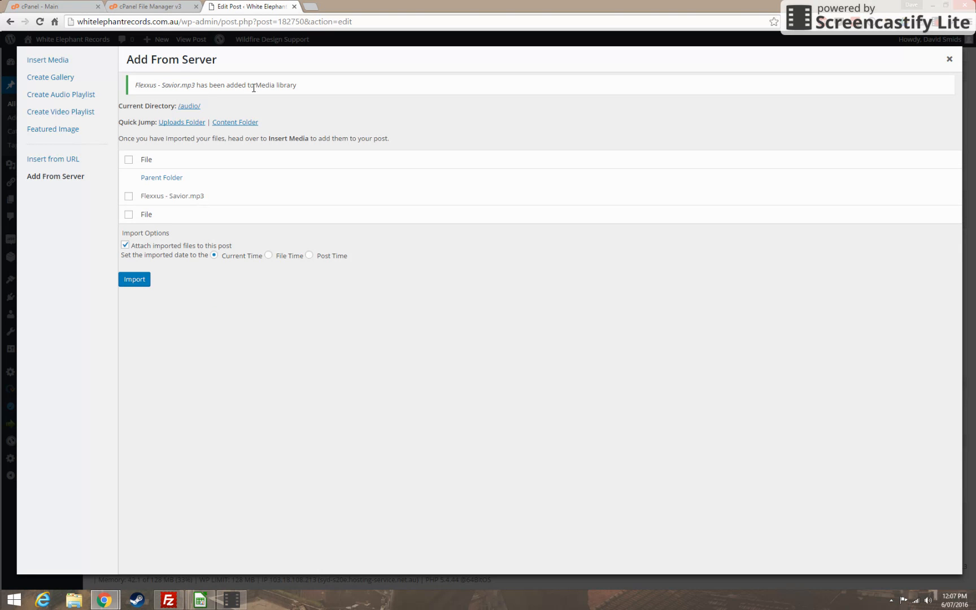
{"action": "left_click_drag", "start_coordinate": [247, 85], "coordinate": [297, 85]}
{"action": "left_click", "coordinate": [949, 60]}
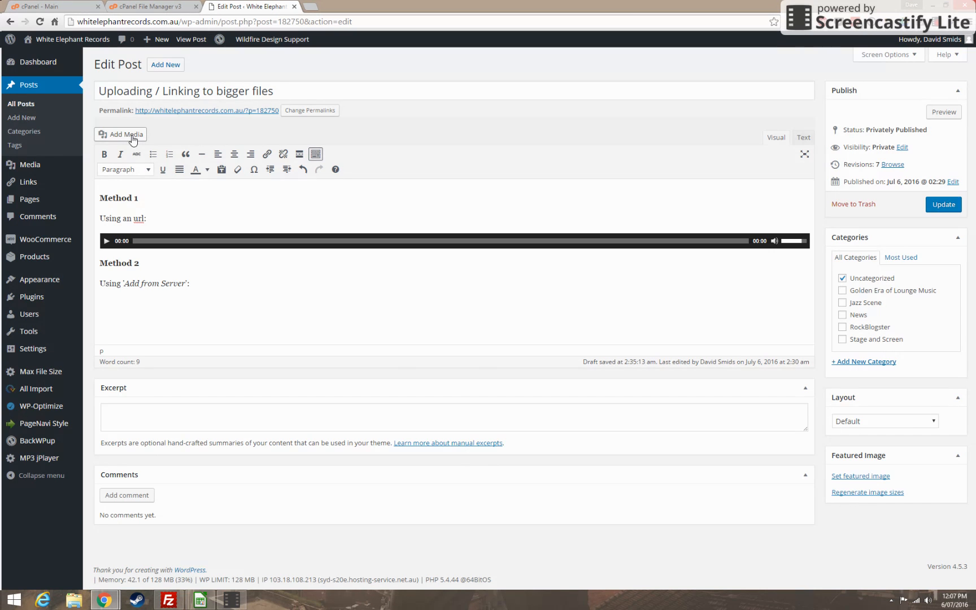
Filter the post's media library to Audio and select Flexxus-Savior.mp3
{"action": "left_click", "coordinate": [132, 139]}
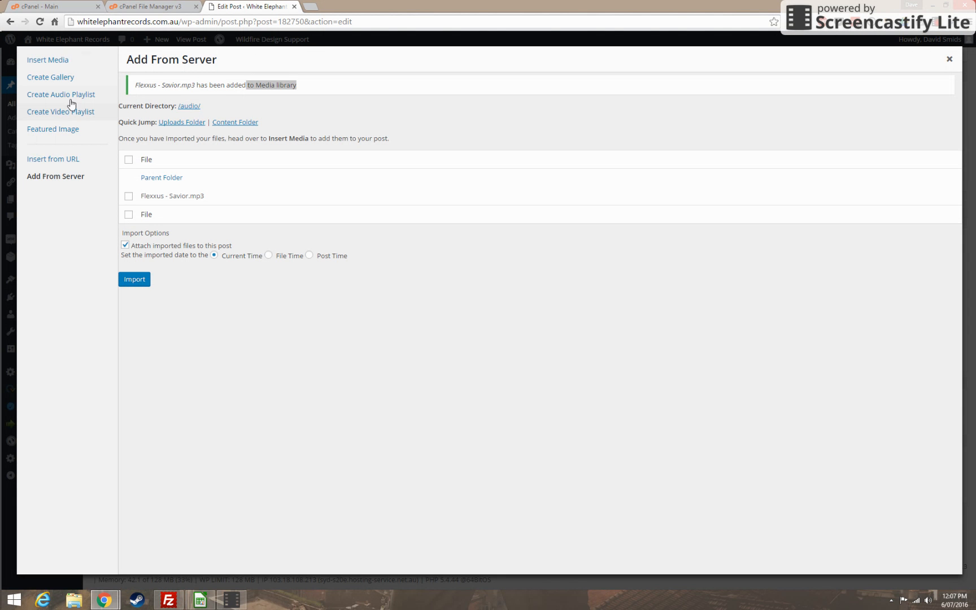
{"action": "left_click", "coordinate": [63, 61]}
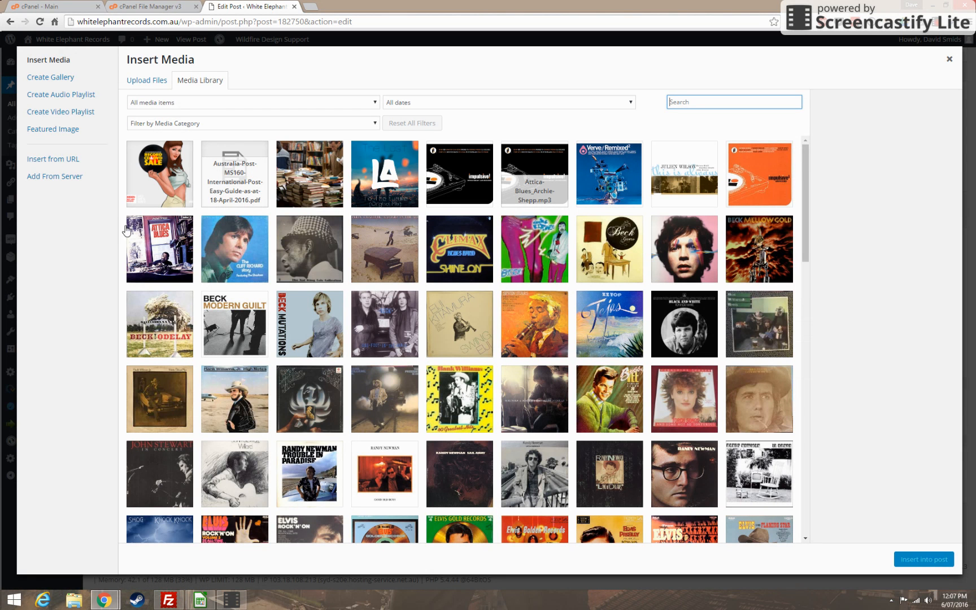
{"action": "left_click", "coordinate": [169, 103]}
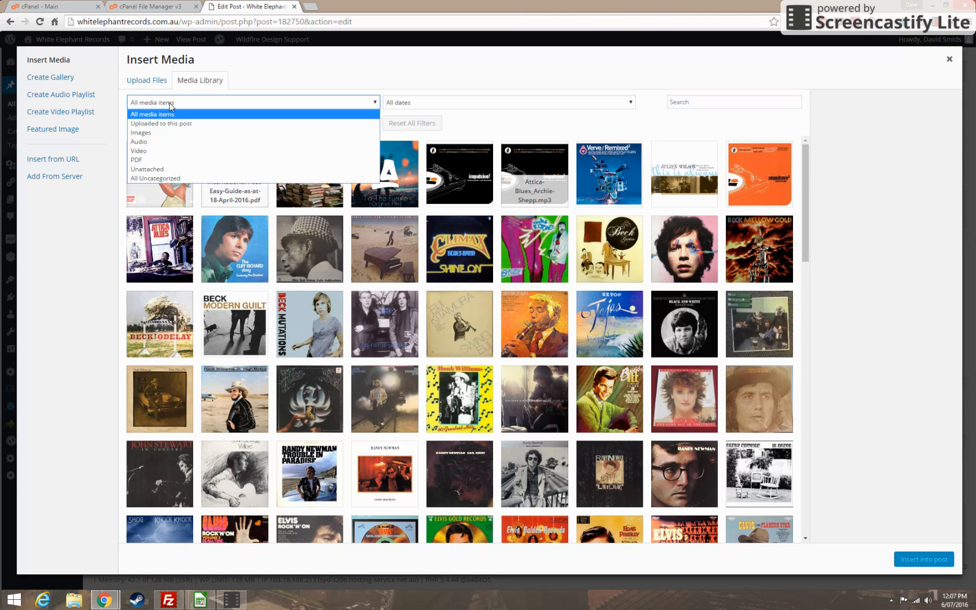
{"action": "left_click", "coordinate": [150, 143]}
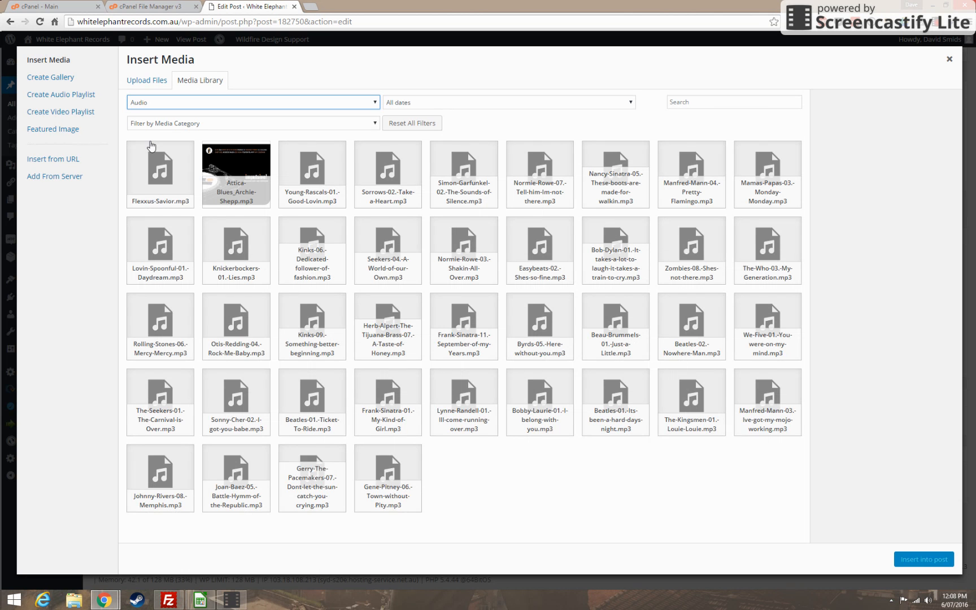
{"action": "left_click", "coordinate": [160, 167]}
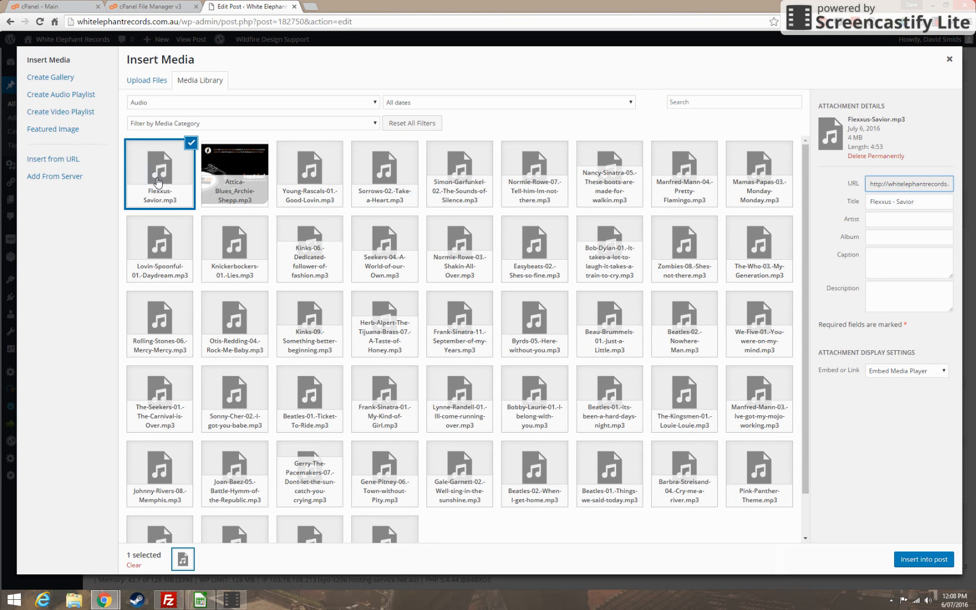
Review the Audio media filter and the Artist, Album and Caption fields in the selected file's attachment details
{"action": "left_click", "coordinate": [172, 107]}
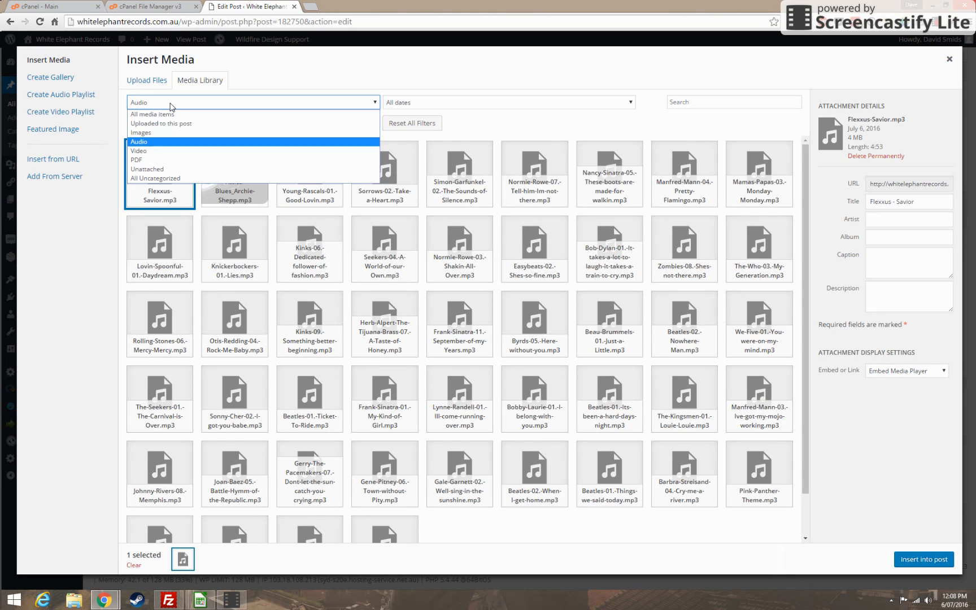
{"action": "left_click", "coordinate": [150, 145]}
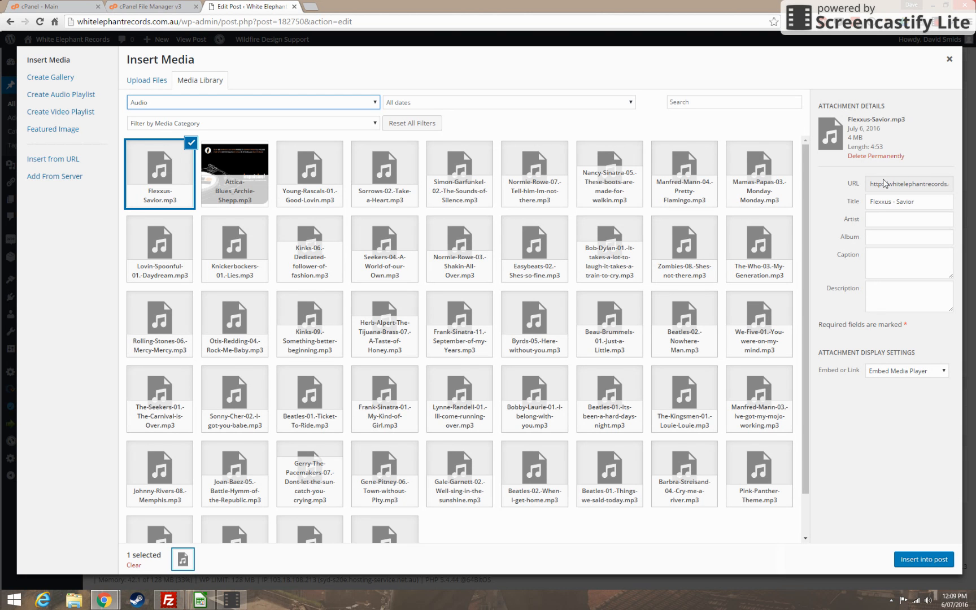
{"action": "left_click", "coordinate": [874, 220]}
{"action": "left_click", "coordinate": [878, 234]}
{"action": "left_click", "coordinate": [876, 259]}
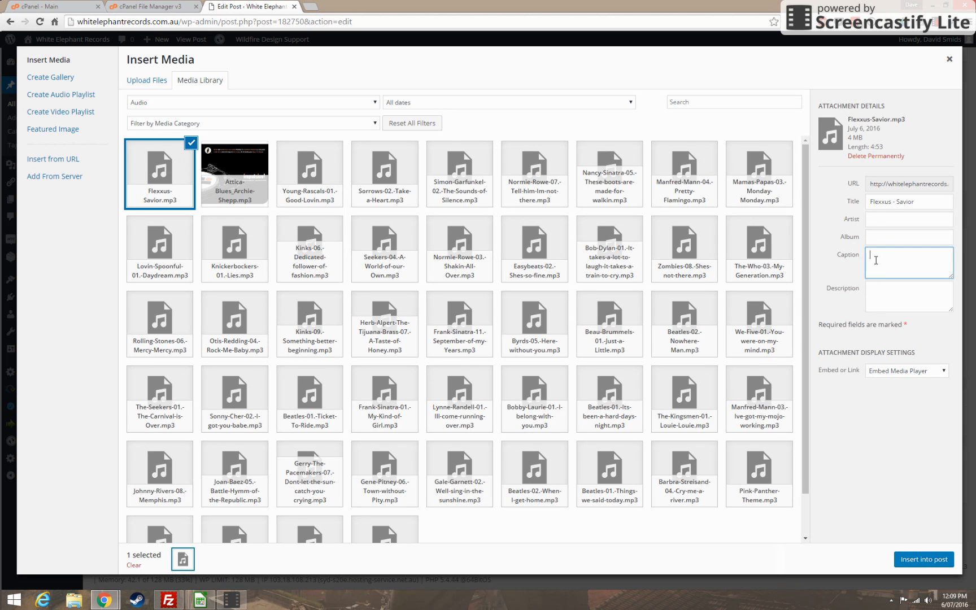
Insert the selected Flexxus-Savior.mp3 into the post as an embedded media player
{"action": "left_click", "coordinate": [880, 292]}
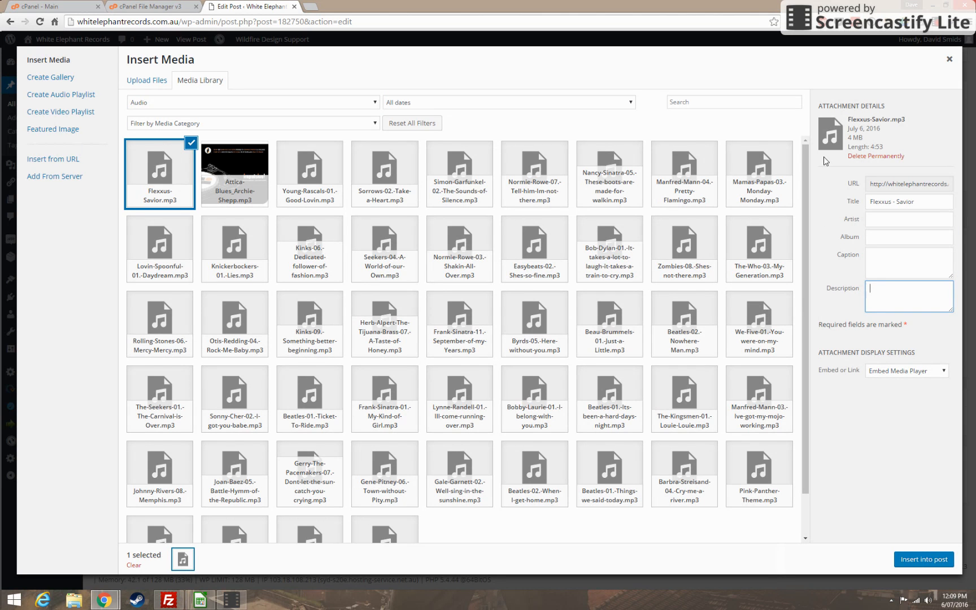
{"action": "left_click", "coordinate": [929, 560]}
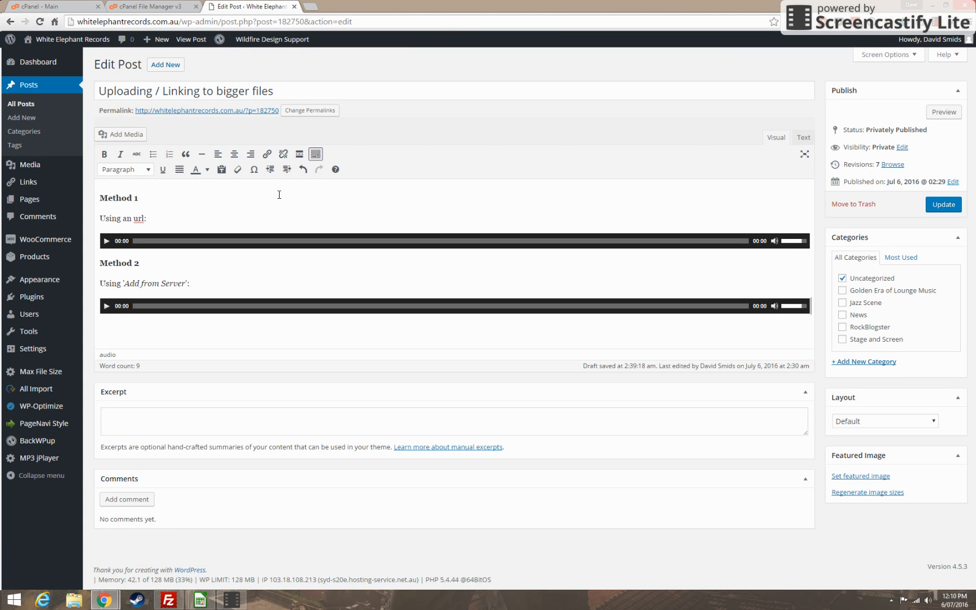
Review the Audio Details of the player under Method 2, including its source, preload, autoplay and loop options, and cancel the edit
{"action": "left_click", "coordinate": [147, 218]}
{"action": "left_click", "coordinate": [355, 306]}
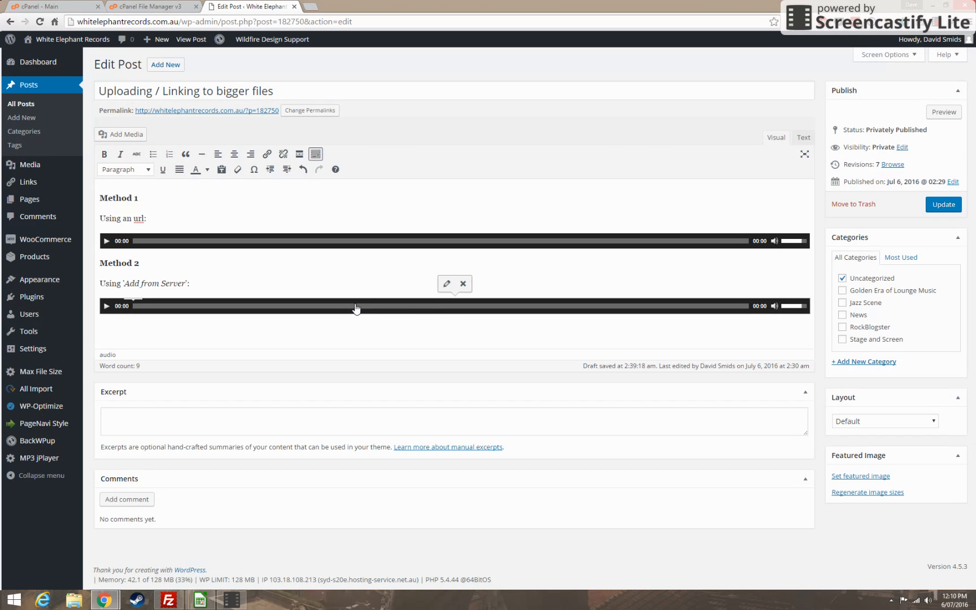
{"action": "left_click", "coordinate": [447, 285]}
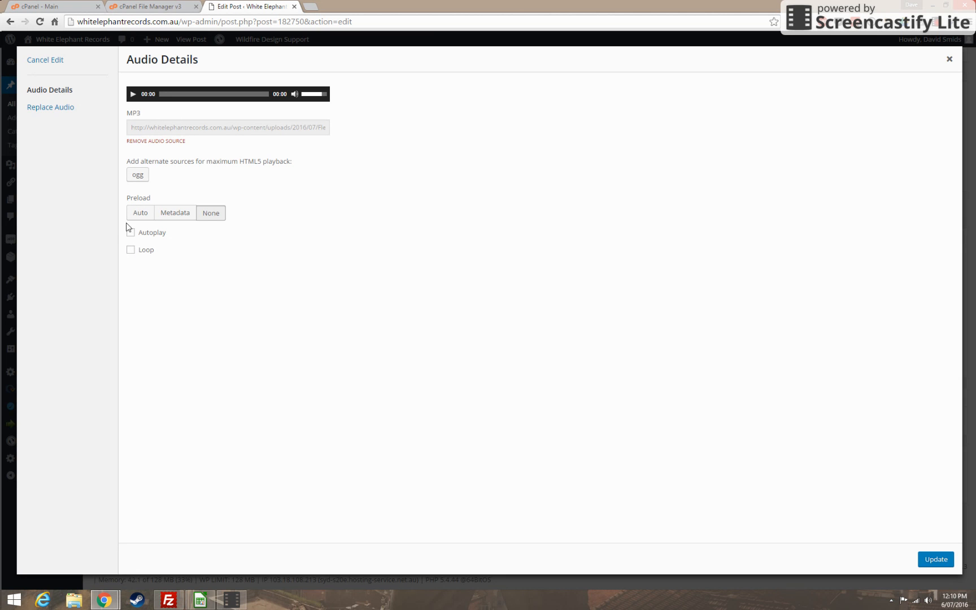
{"action": "left_click", "coordinate": [46, 59]}
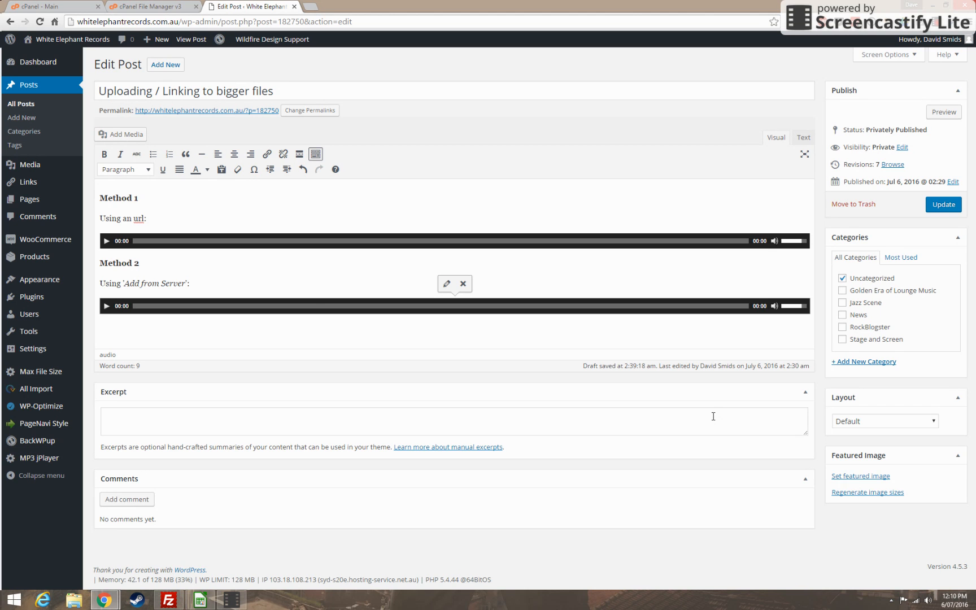
Open the Flexxus – Savior audio file from the Media Library for editing and look over its Caption and Description fields
{"action": "mouse_move", "coordinate": [39, 166]}
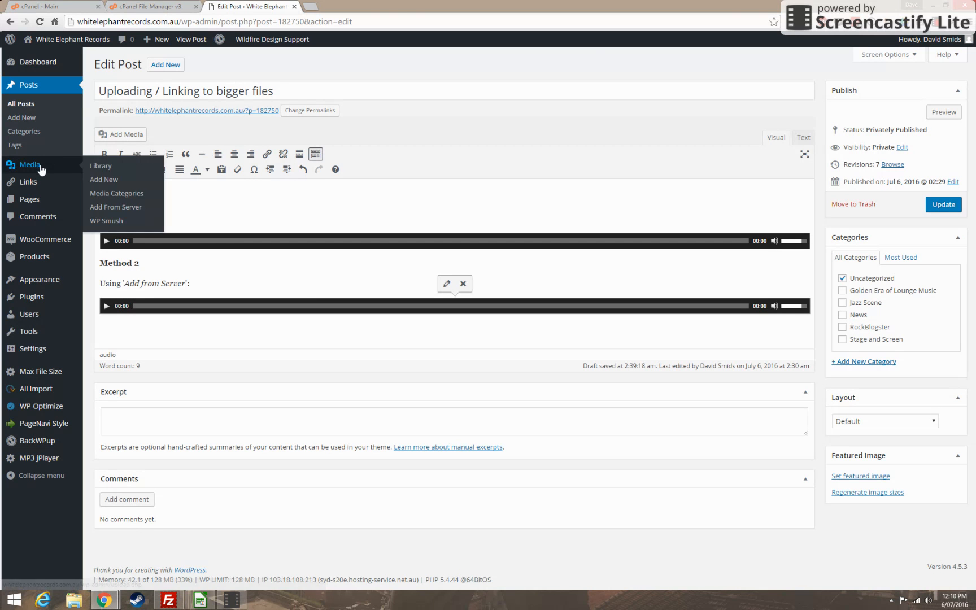
{"action": "left_click", "coordinate": [97, 166]}
{"action": "left_click", "coordinate": [520, 83]}
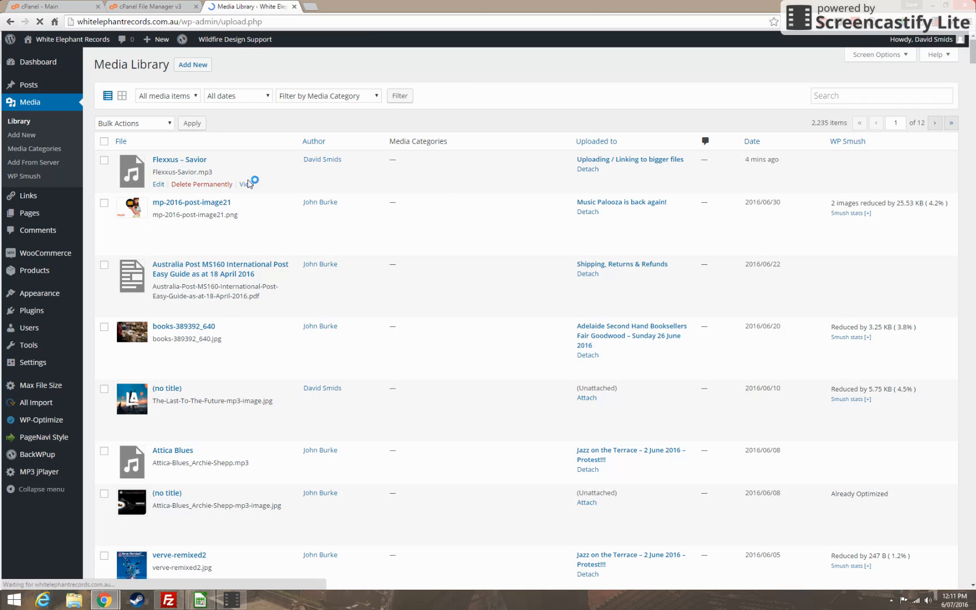
{"action": "left_click", "coordinate": [158, 185]}
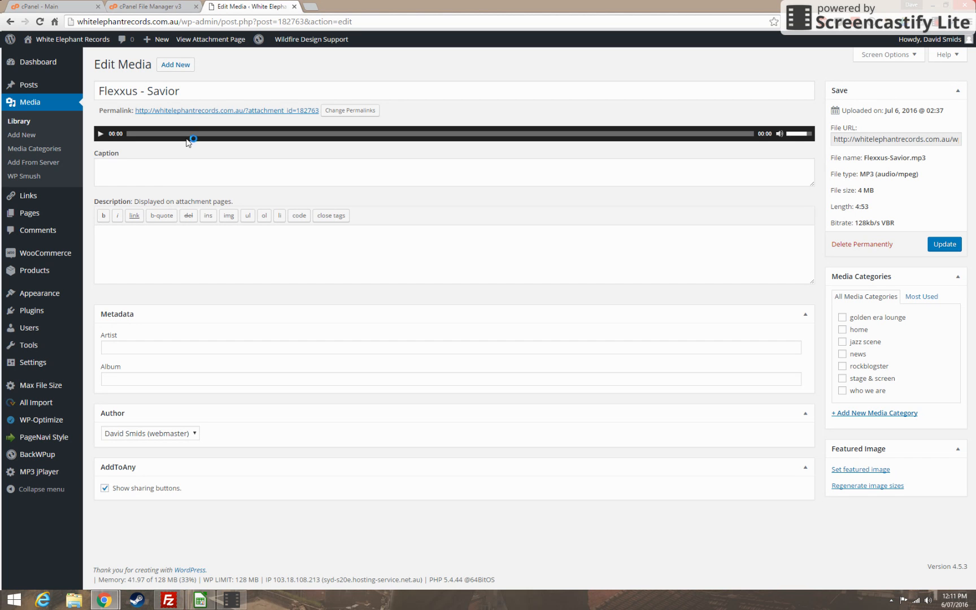
{"action": "left_click", "coordinate": [175, 172]}
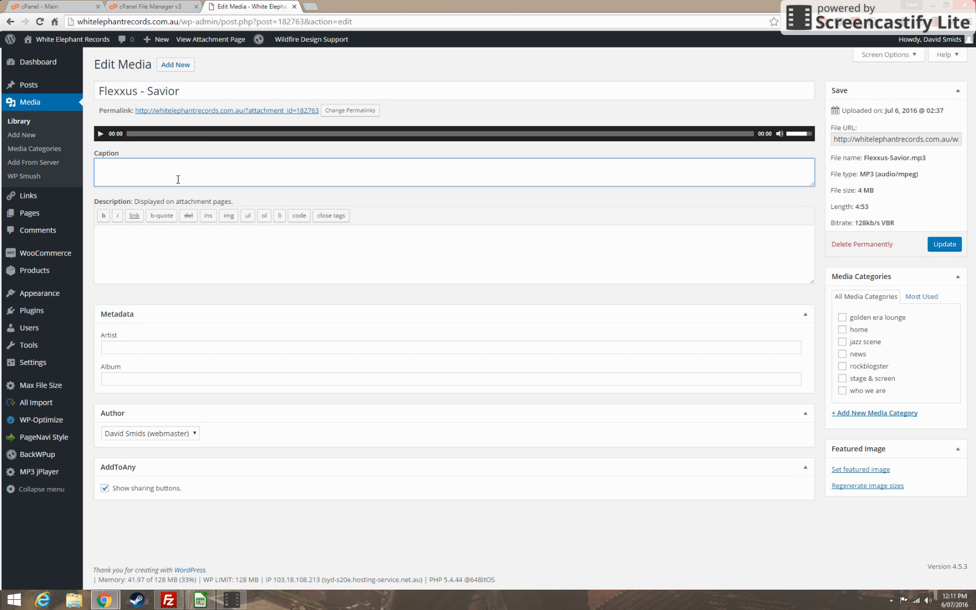
{"action": "left_click", "coordinate": [144, 244]}
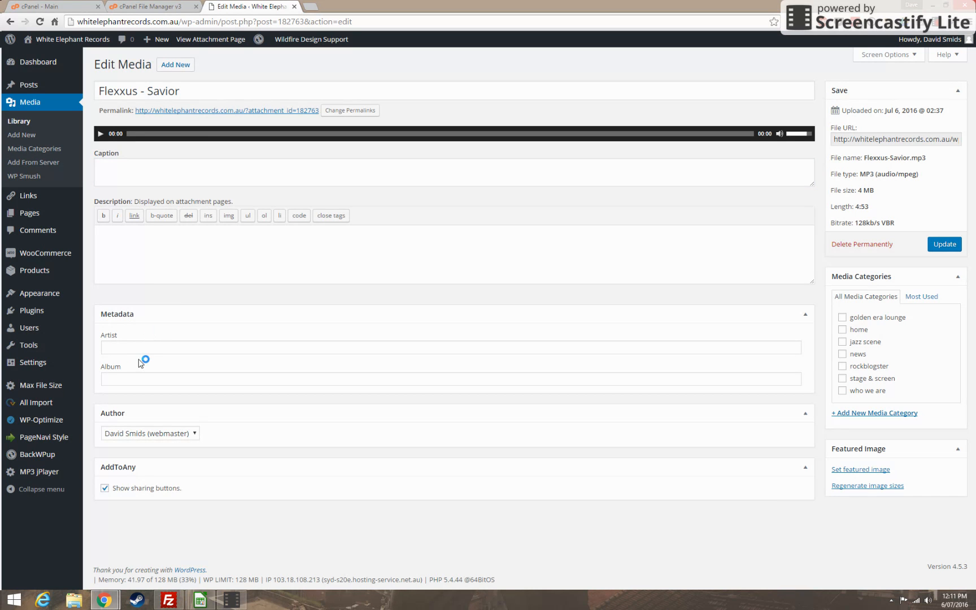
Set mp-2016-post-image21.png from the media library as the audio file's featured image
{"action": "left_click", "coordinate": [884, 473]}
{"action": "left_click", "coordinate": [879, 473]}
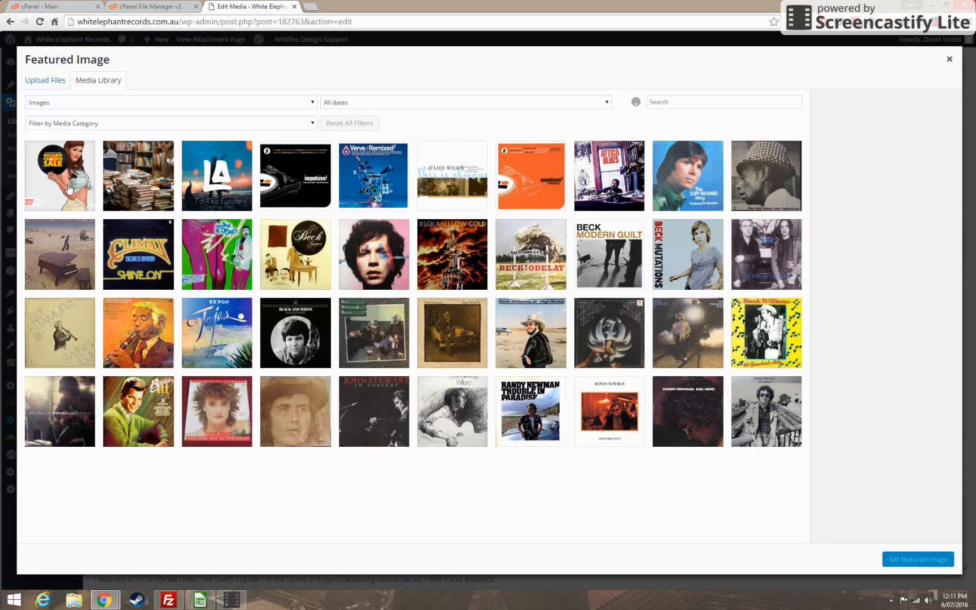
{"action": "left_click", "coordinate": [69, 183]}
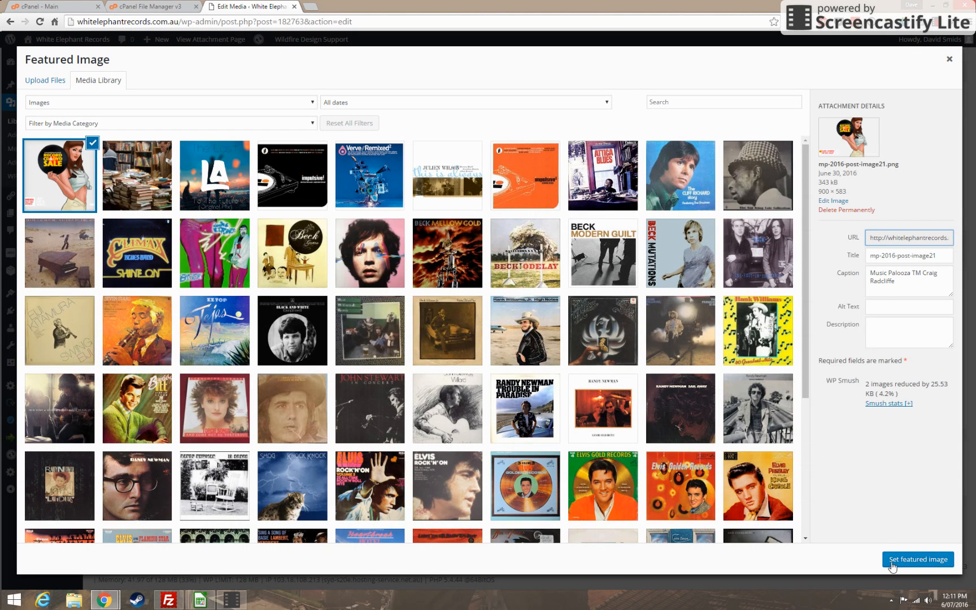
{"action": "left_click", "coordinate": [915, 565]}
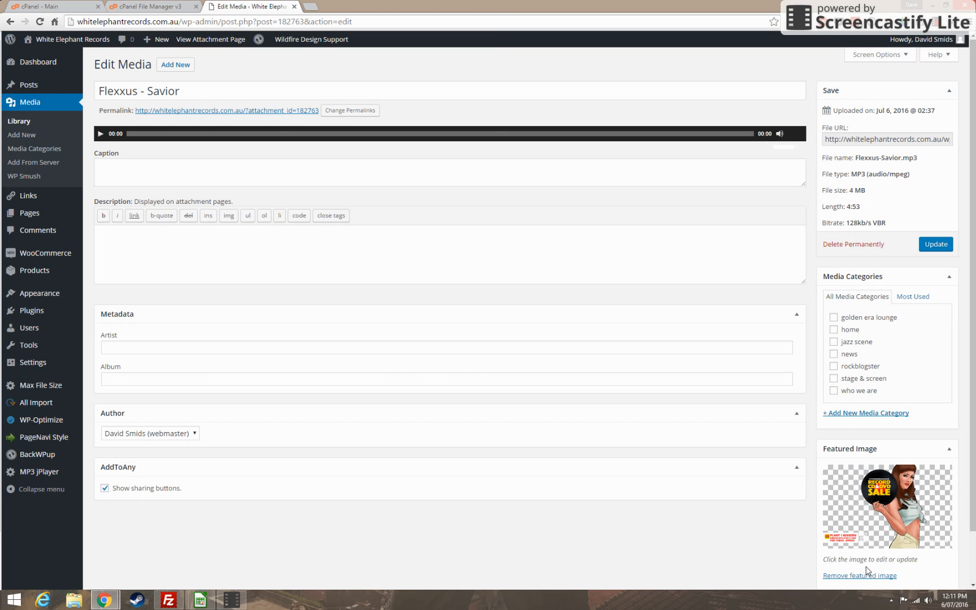